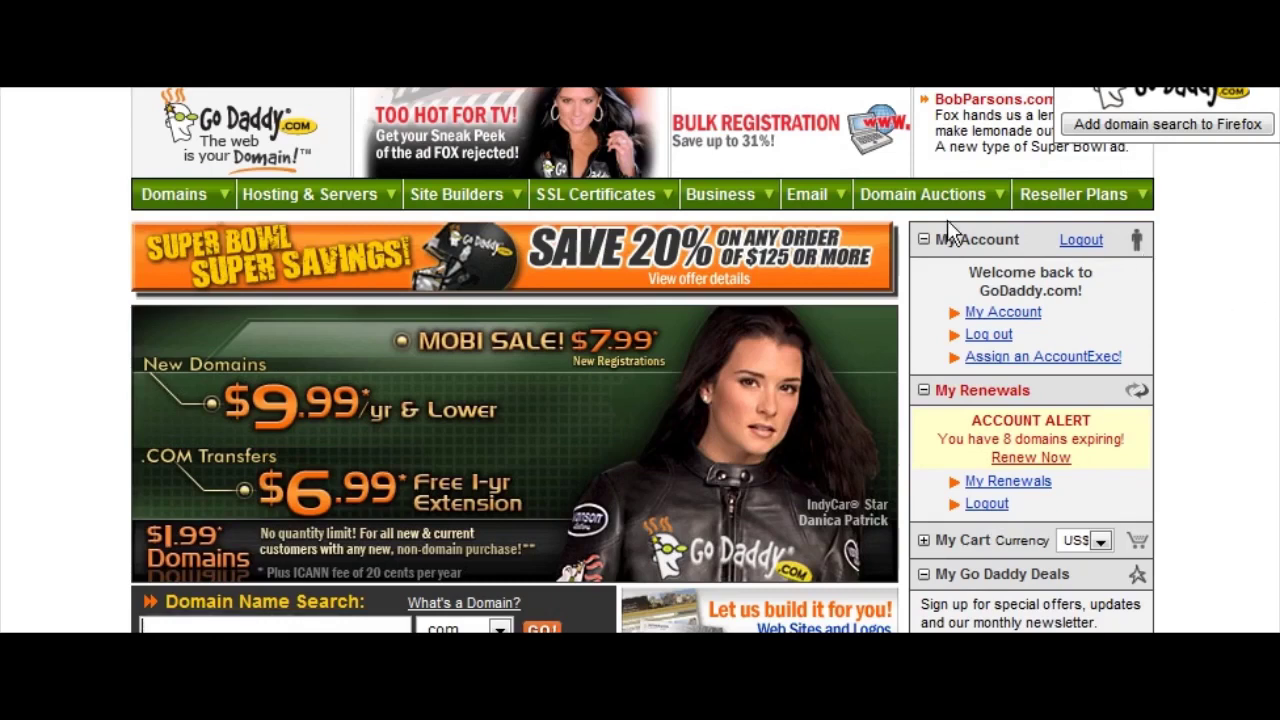
Go to the Domains search page and bring the 'Enter a domain name' box into view
mouse_move(166, 195)
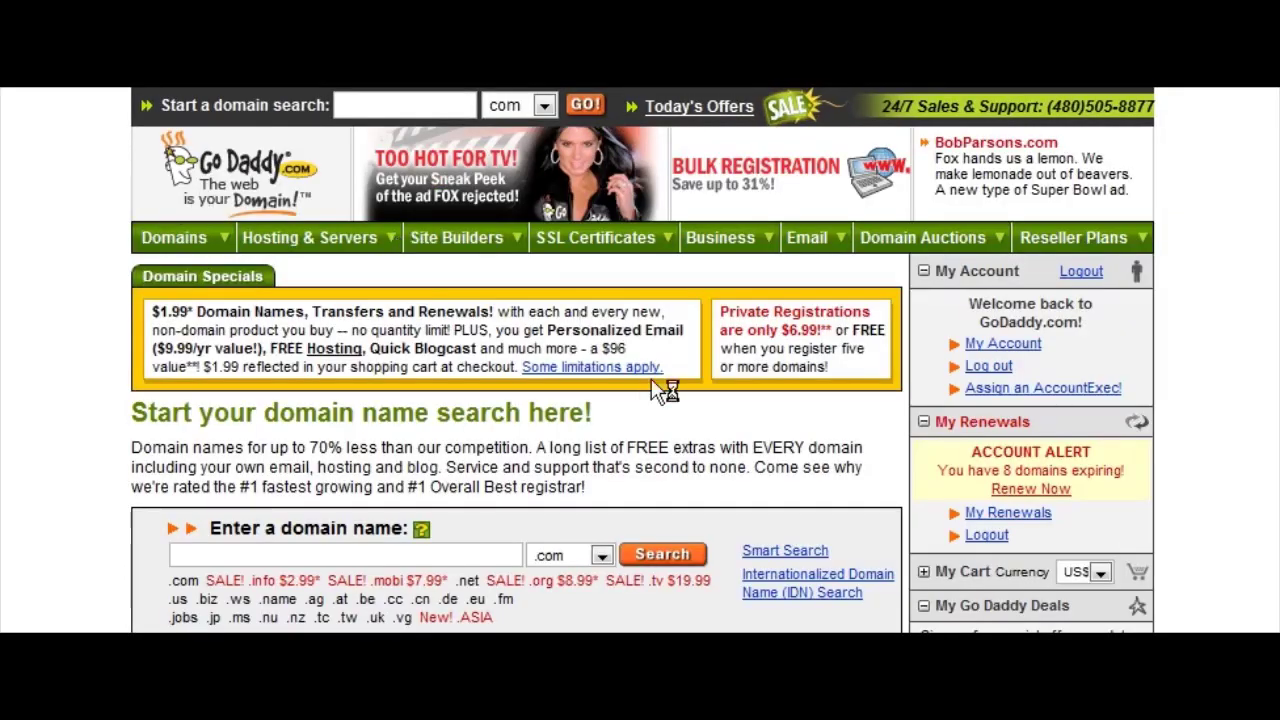
scroll(677, 370, down, 3)
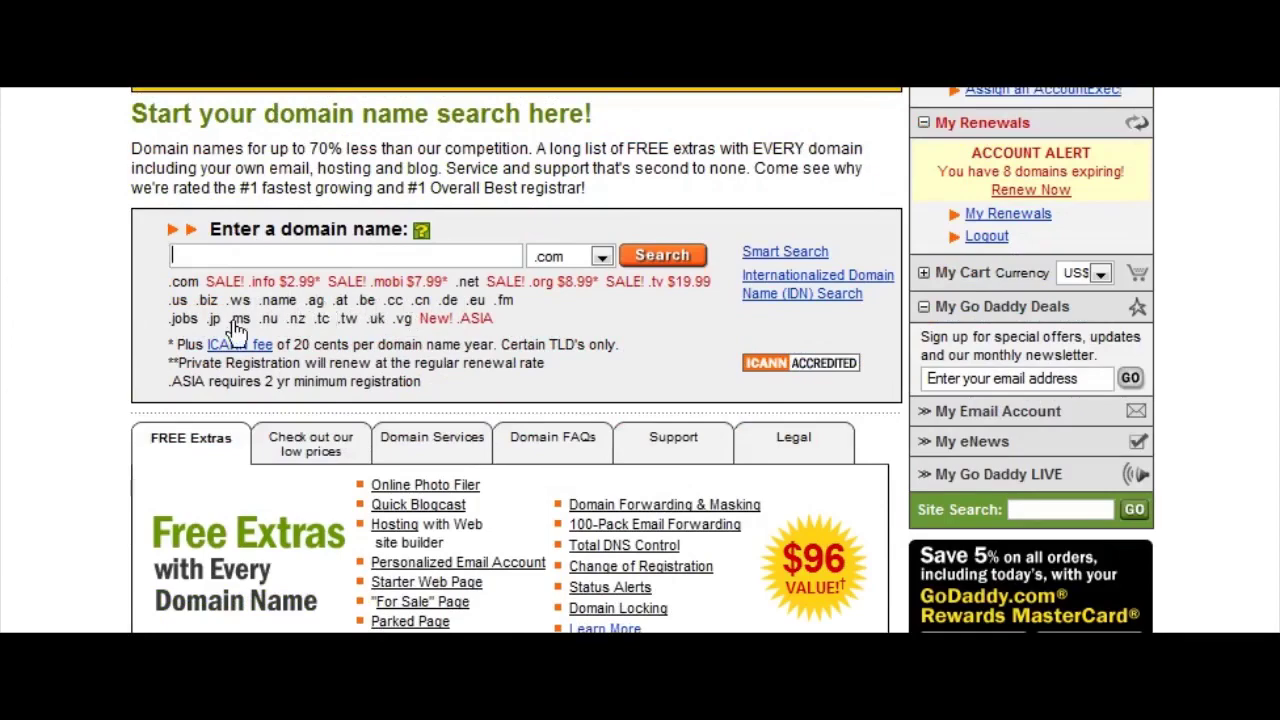
scroll(630, 366, up, 1)
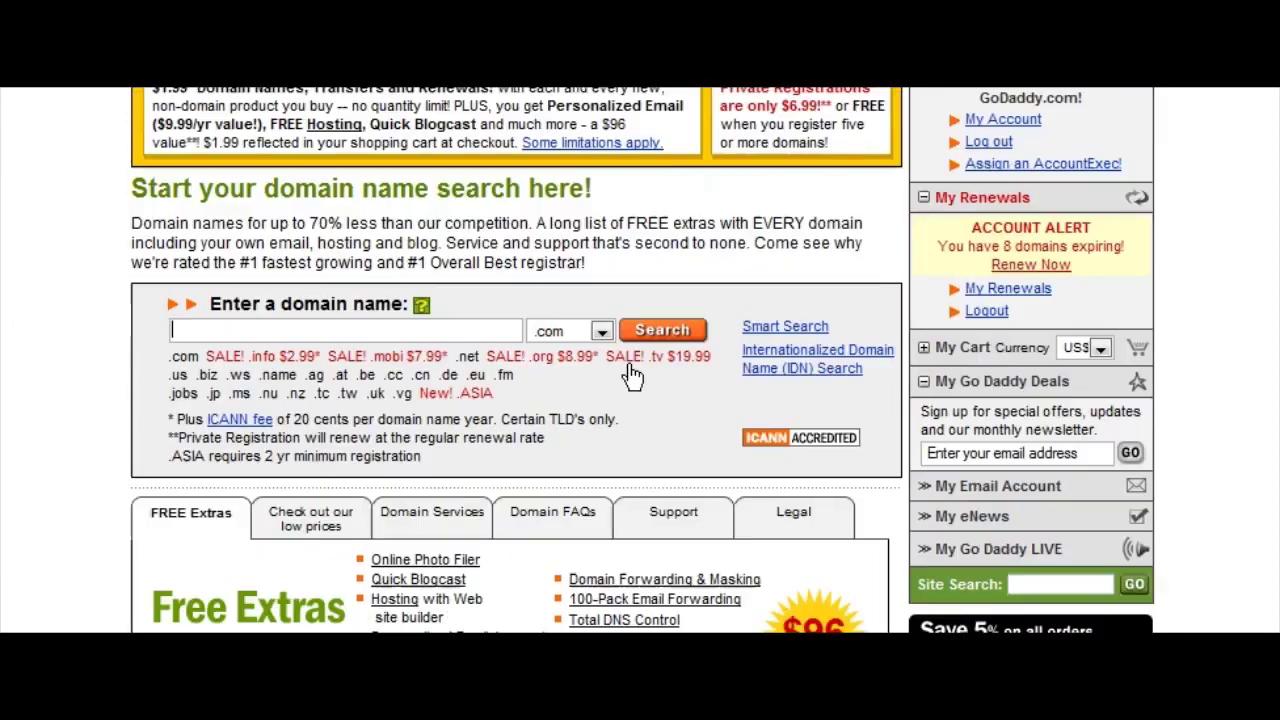
scroll(712, 330, up, 3)
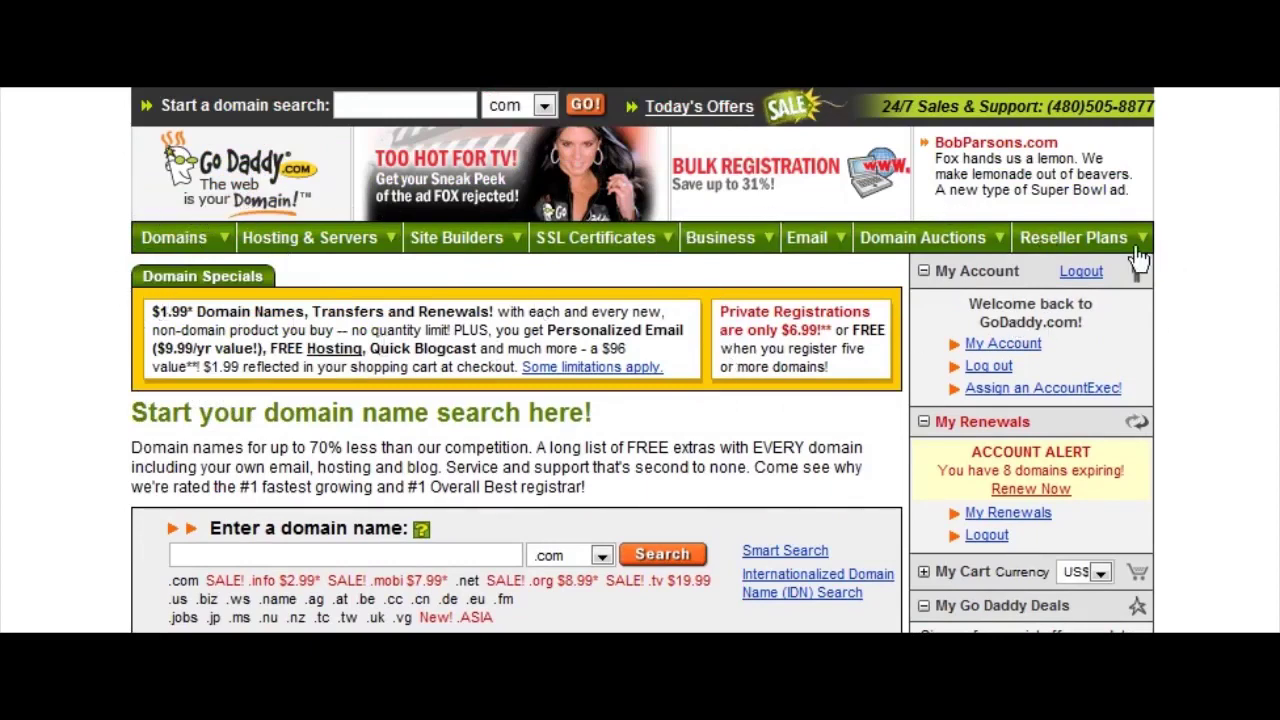
scroll(1231, 349, down, 1)
scroll(1231, 349, up, 1)
Search for dog-training.com, which turns out to be already taken
click(236, 551)
text(dog-traini)
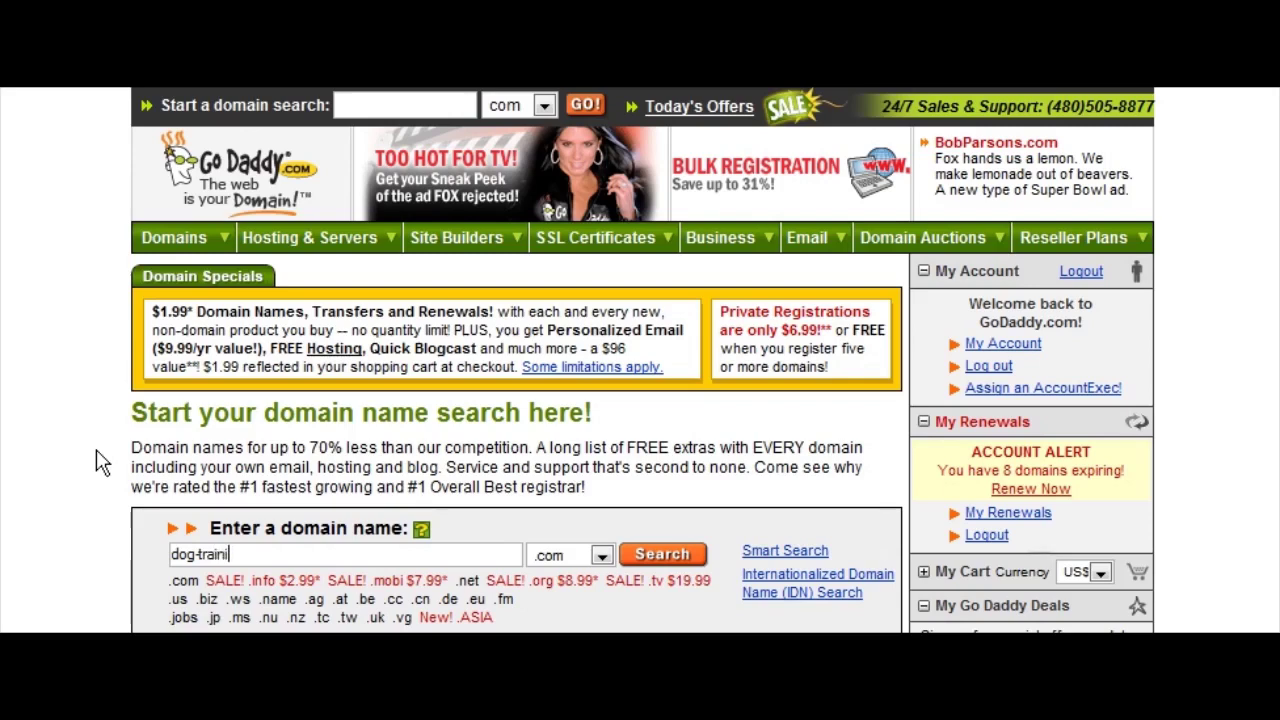
text(ng)
click(659, 555)
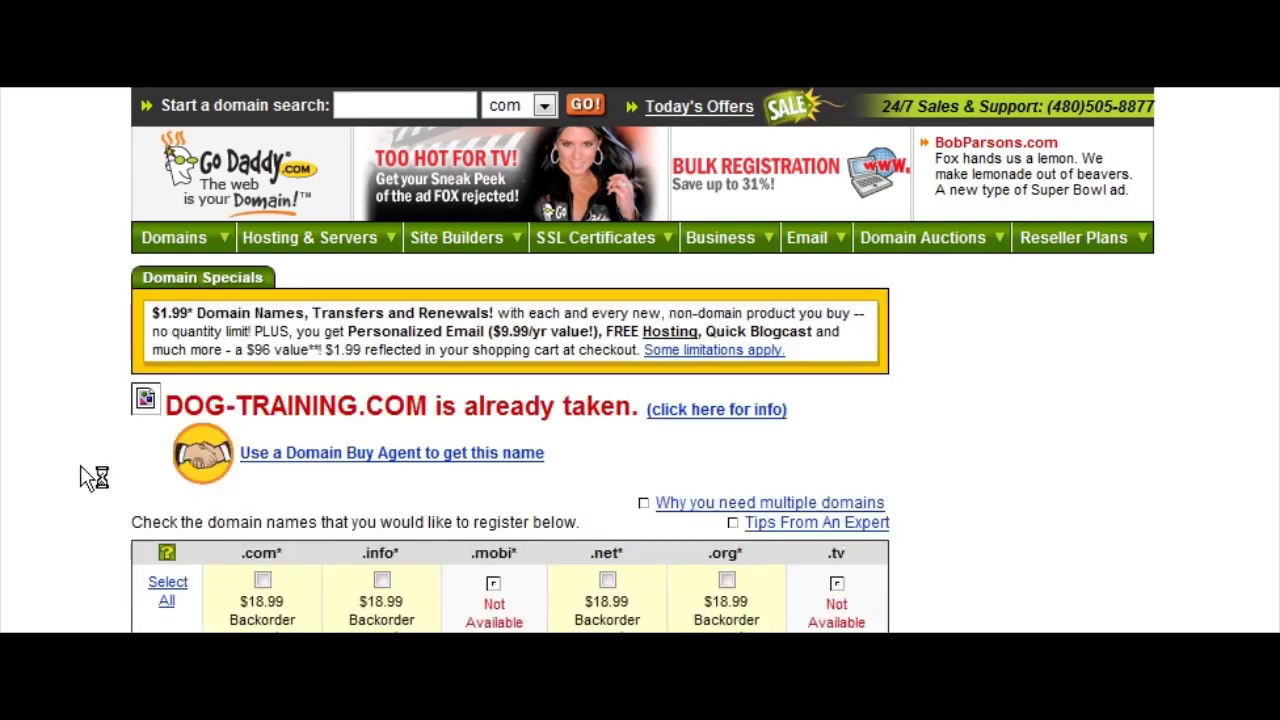
scroll(606, 477, down, 4)
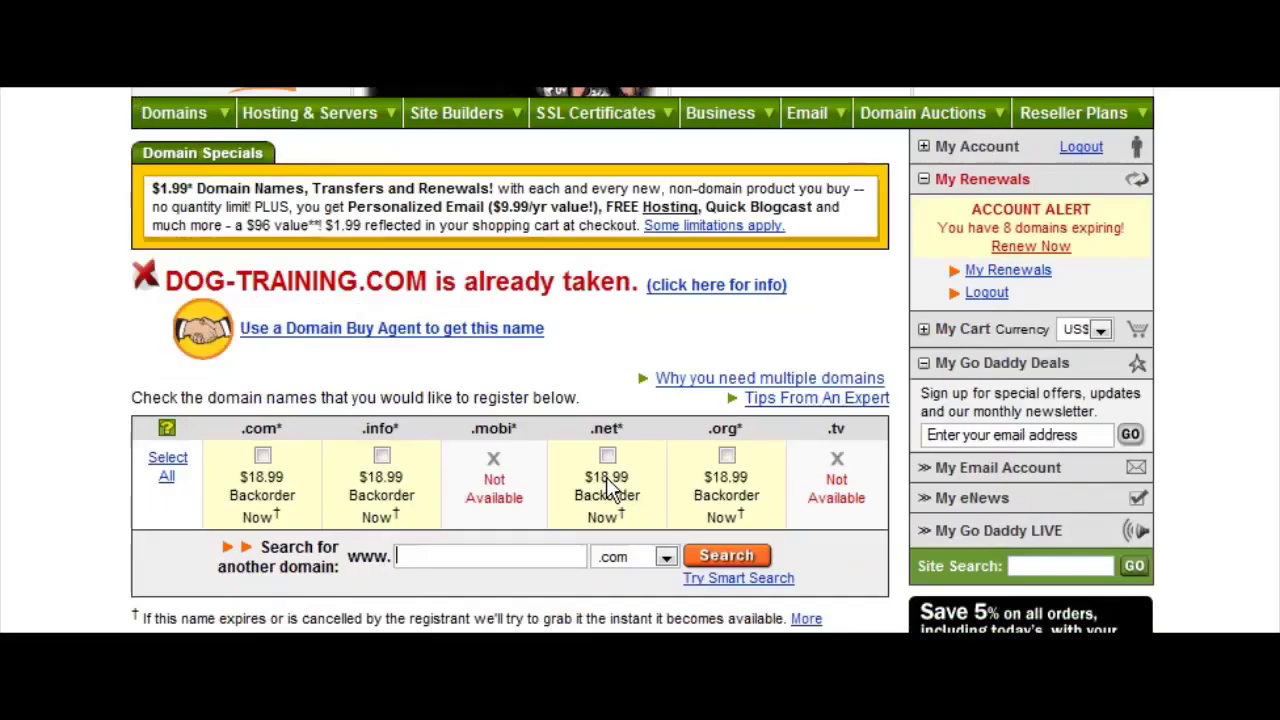
scroll(606, 477, down, 6)
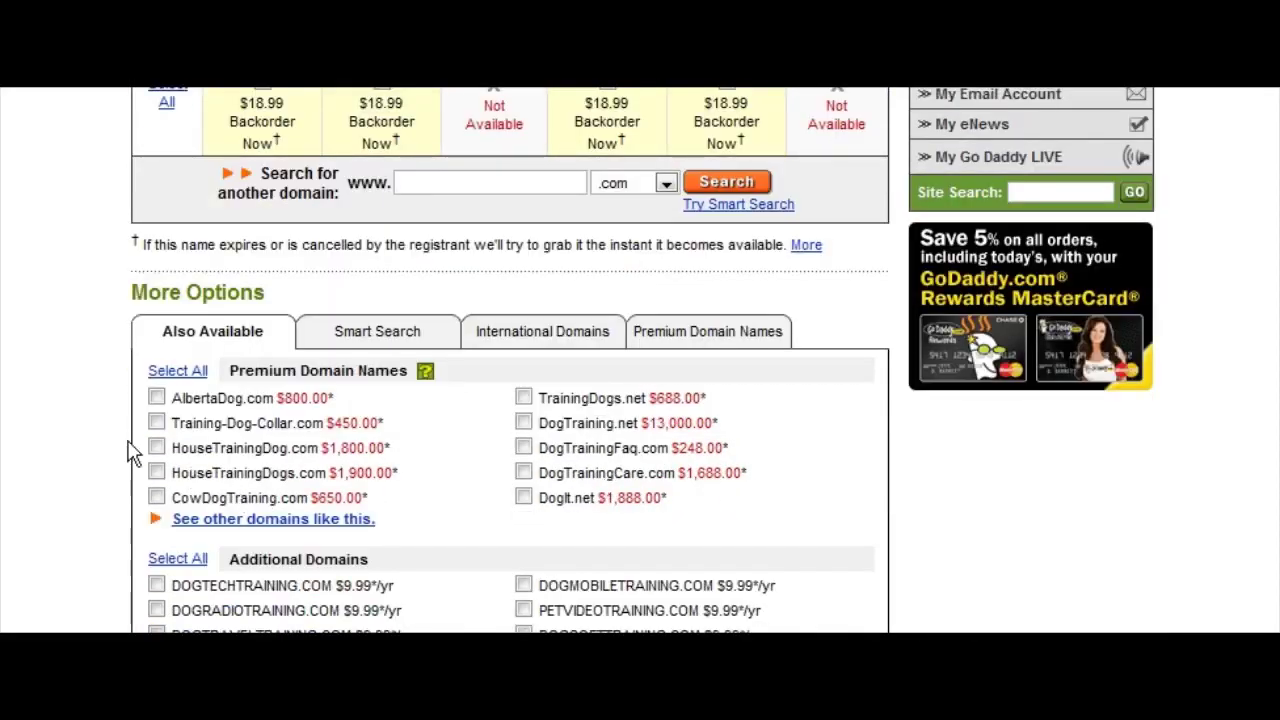
scroll(474, 471, down, 3)
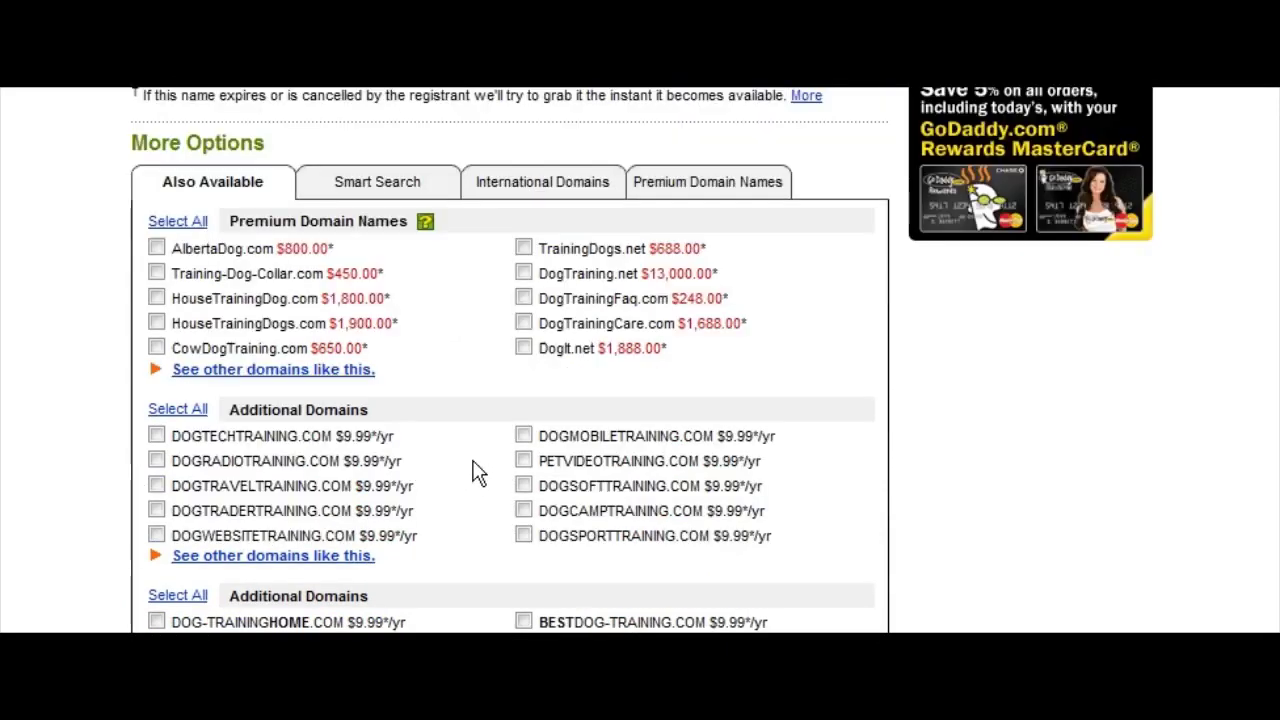
scroll(478, 473, up, 2)
scroll(477, 474, up, 7)
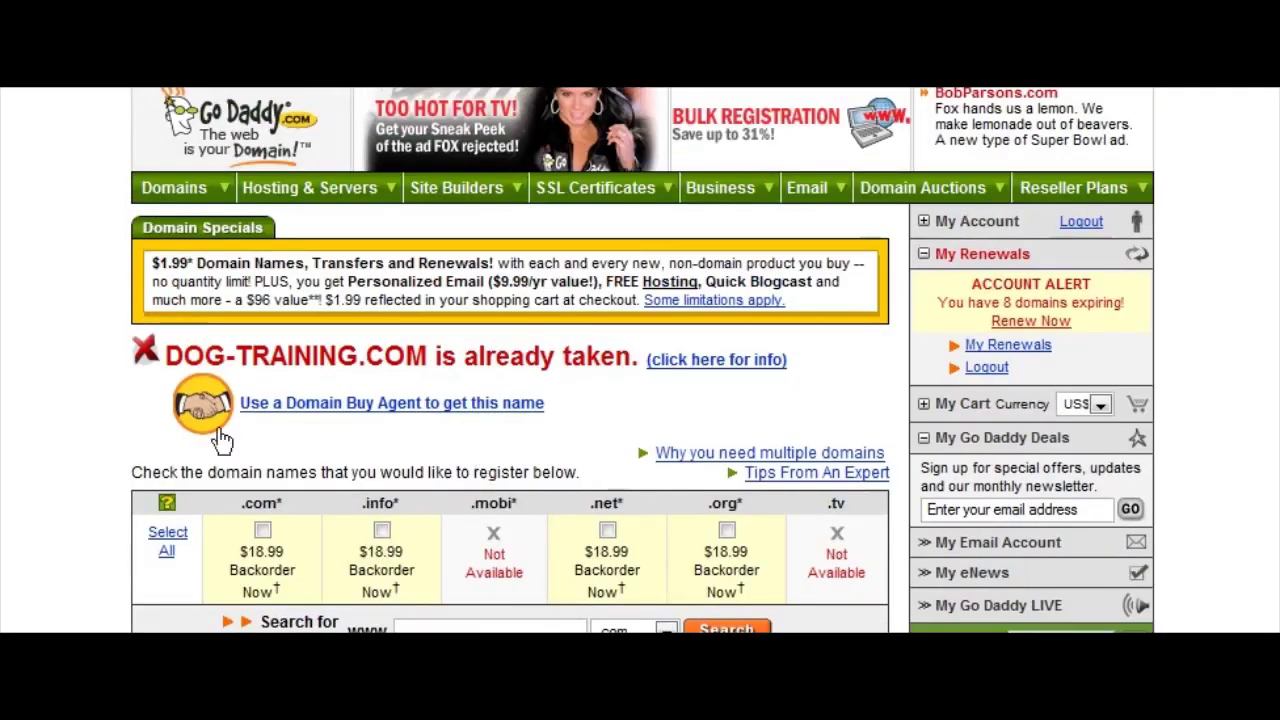
scroll(360, 440, up, 4)
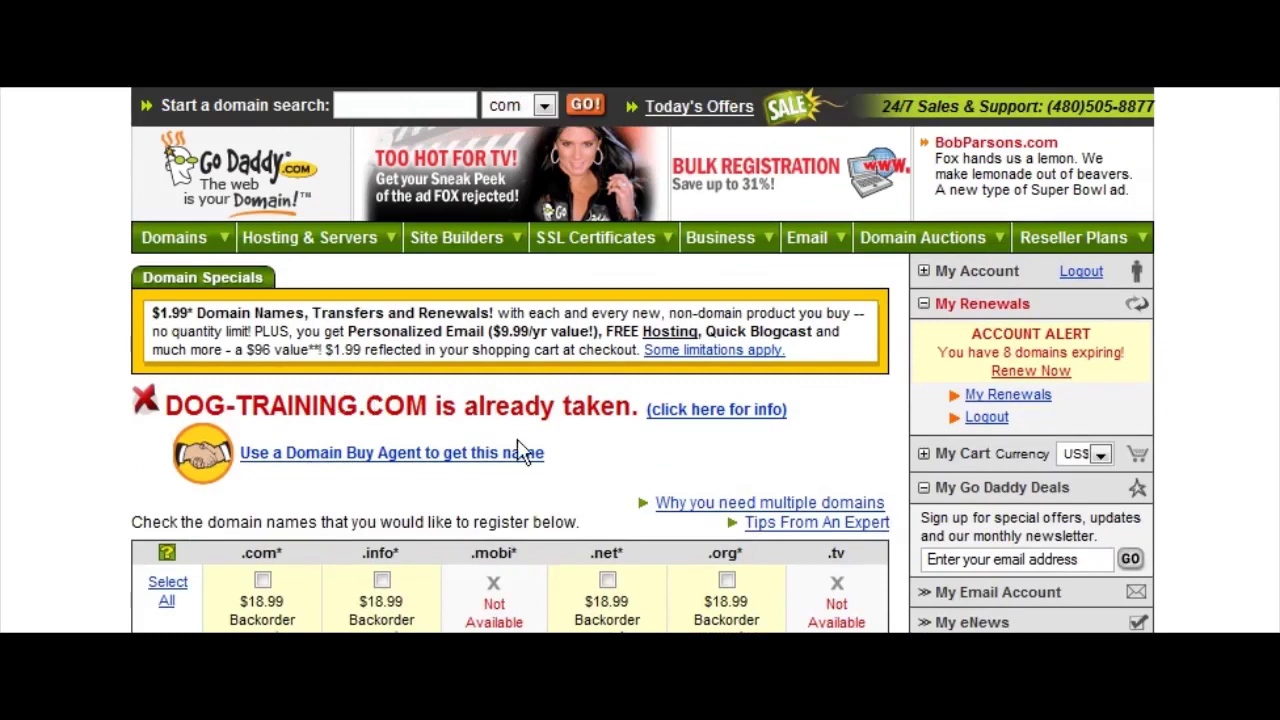
scroll(600, 448, down, 5)
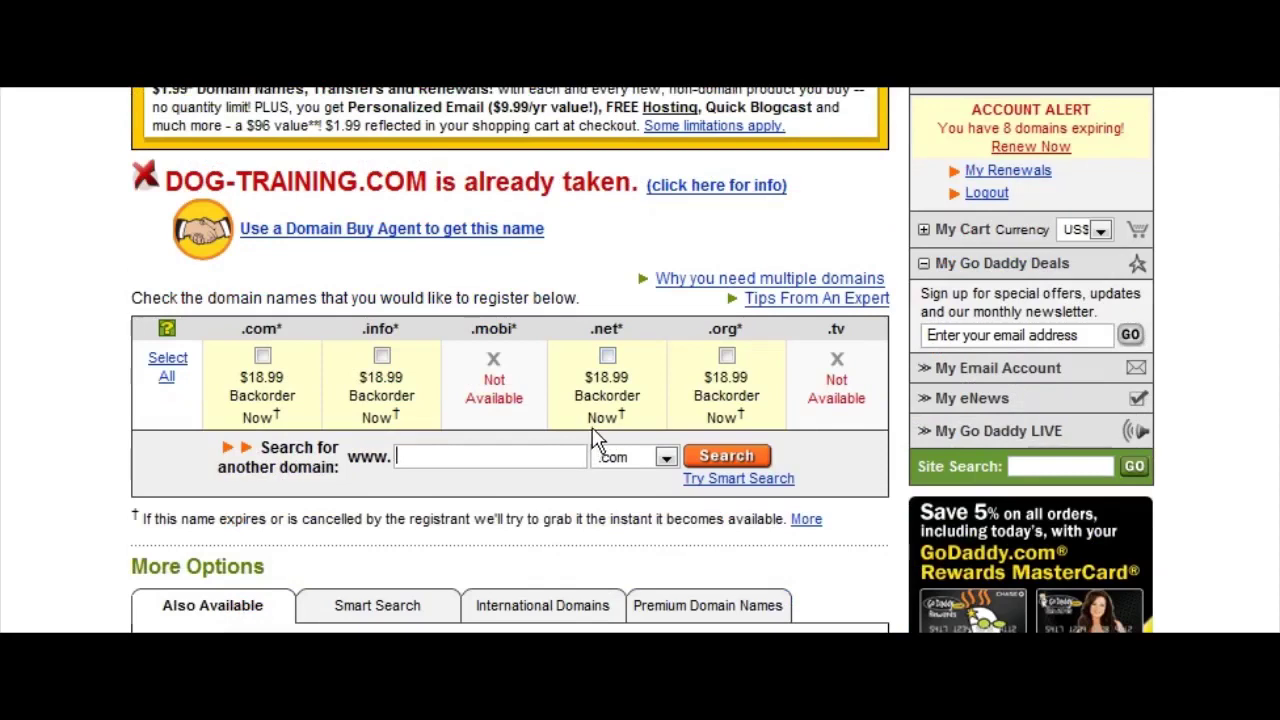
scroll(849, 451, down, 3)
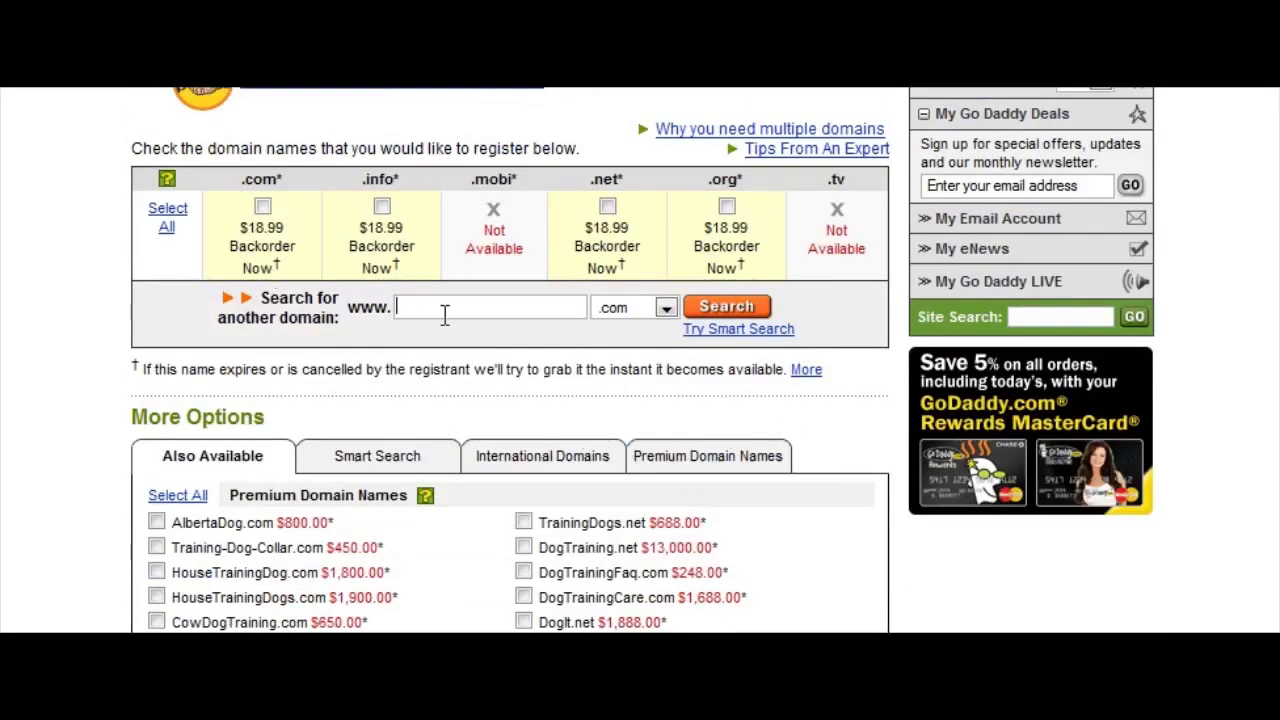
Search for webinfoabout.com and find it available at $9.99/yr
click(422, 306)
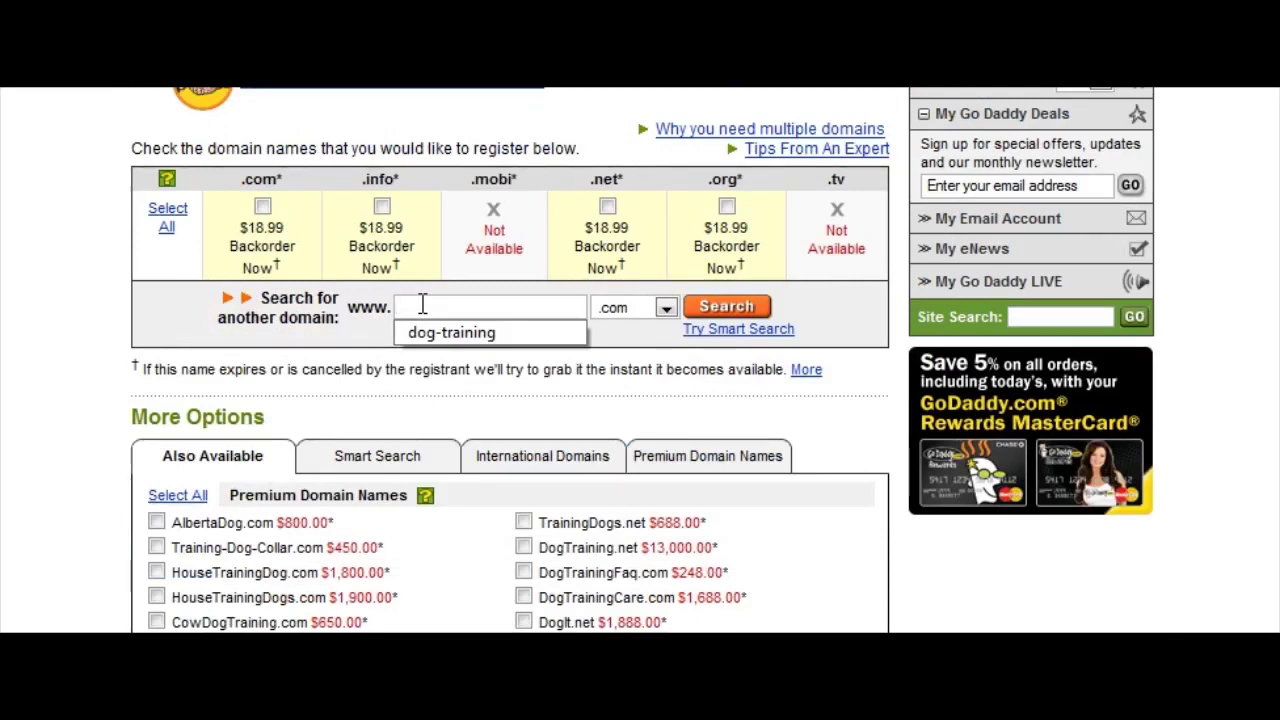
text(webinfo)
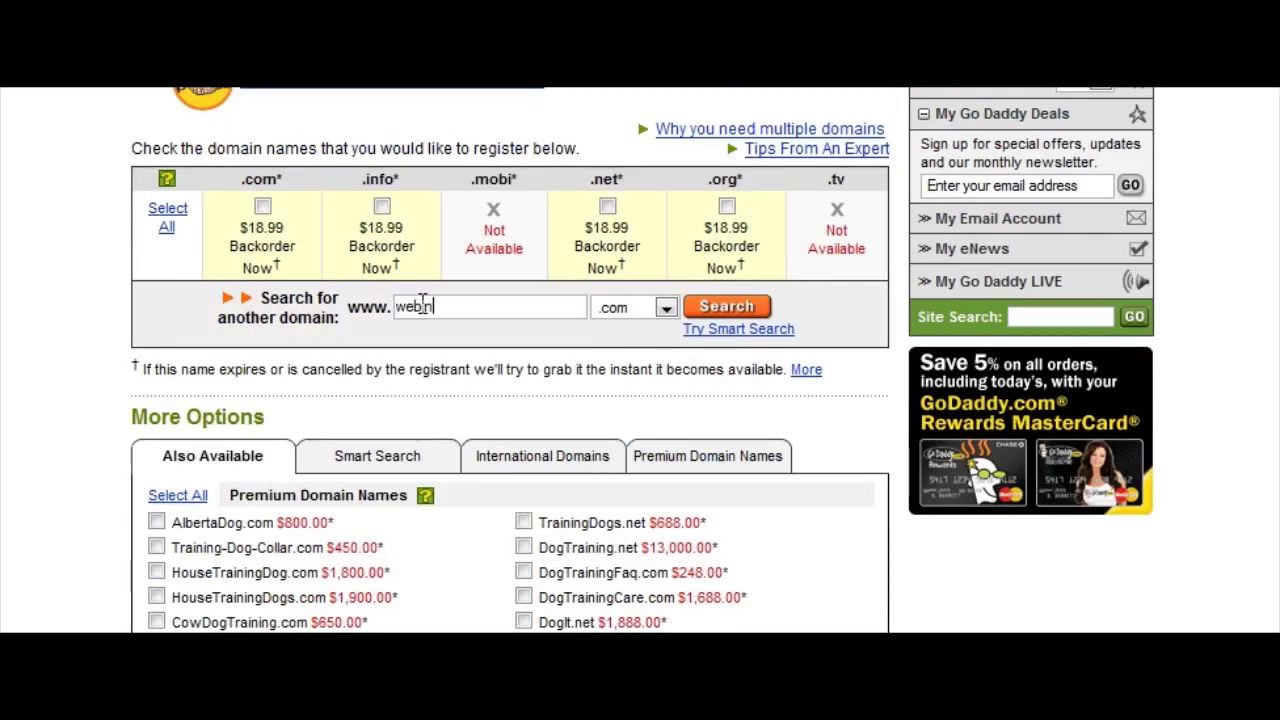
text(about)
click(712, 312)
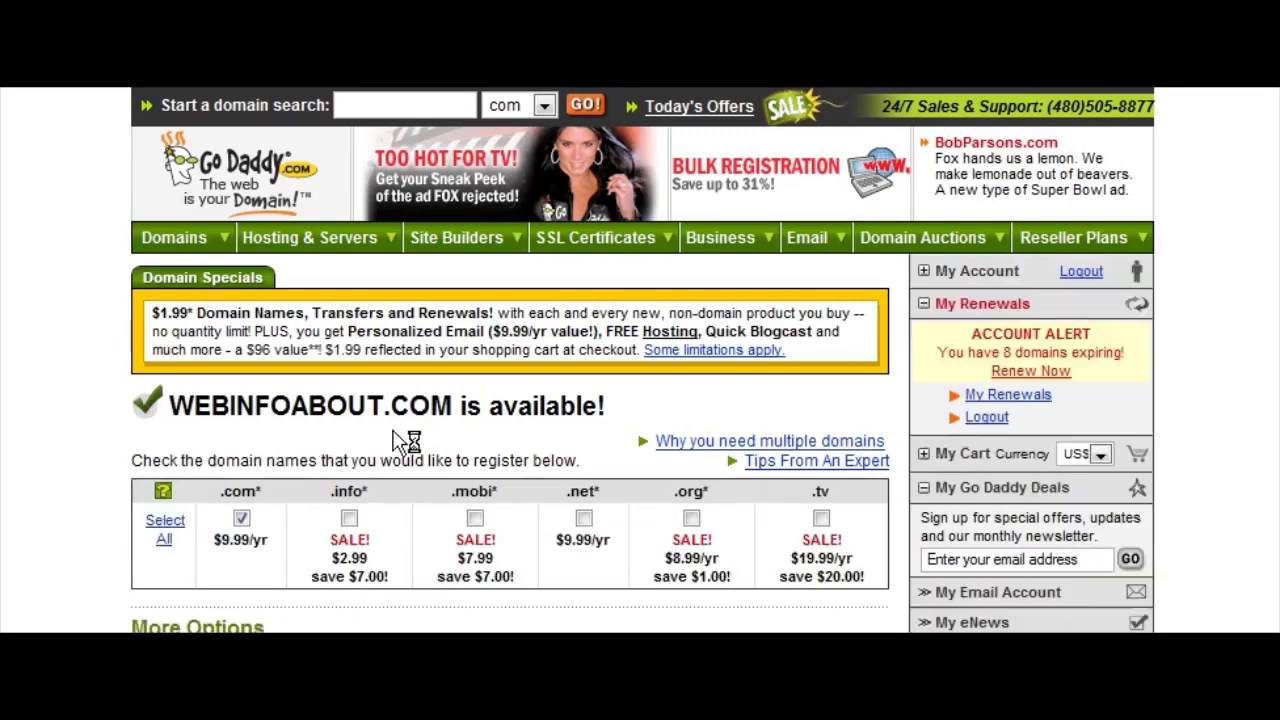
scroll(449, 523, down, 1)
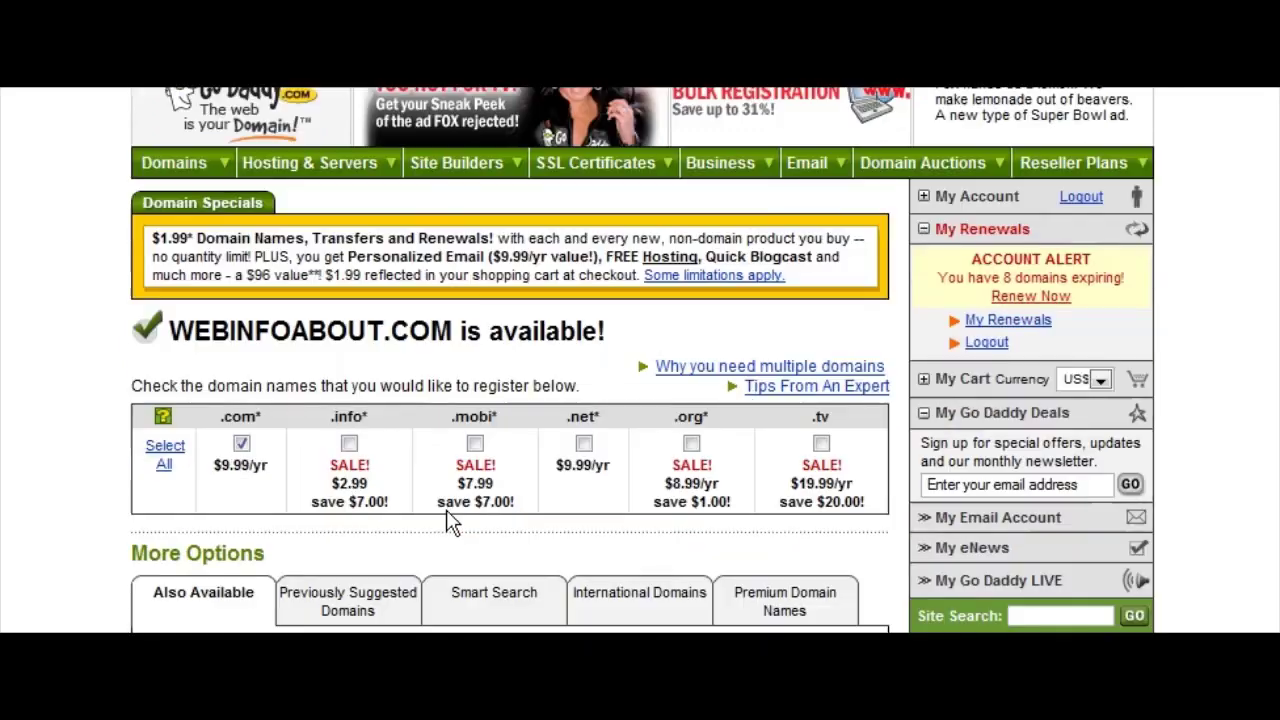
scroll(449, 523, up, 1)
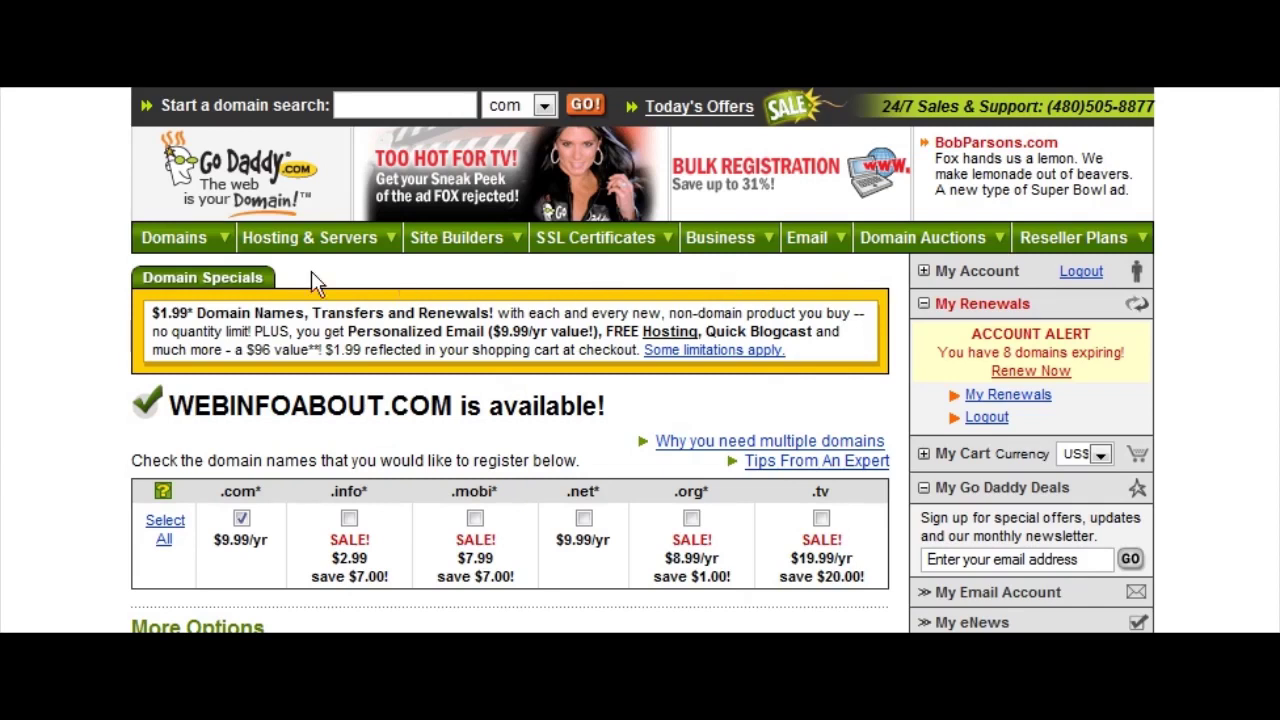
Open Domains > My Domains and scroll through the account's 29 registered domains
mouse_move(178, 242)
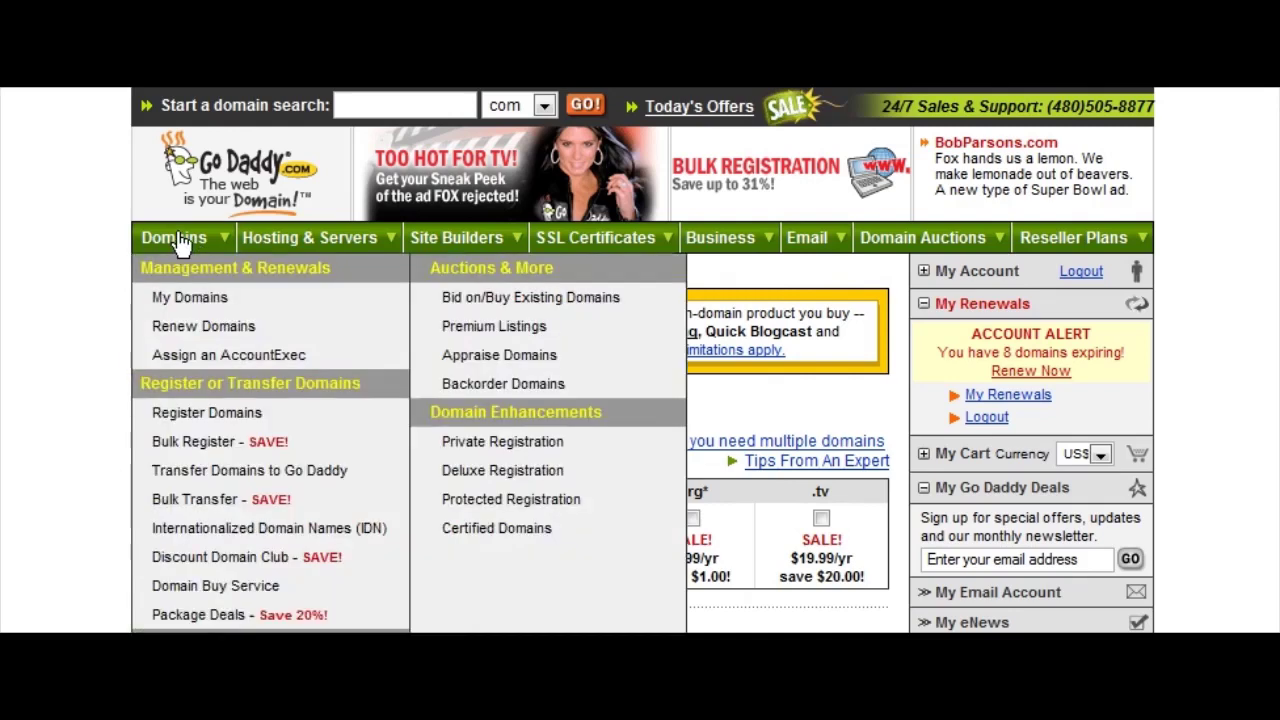
click(188, 298)
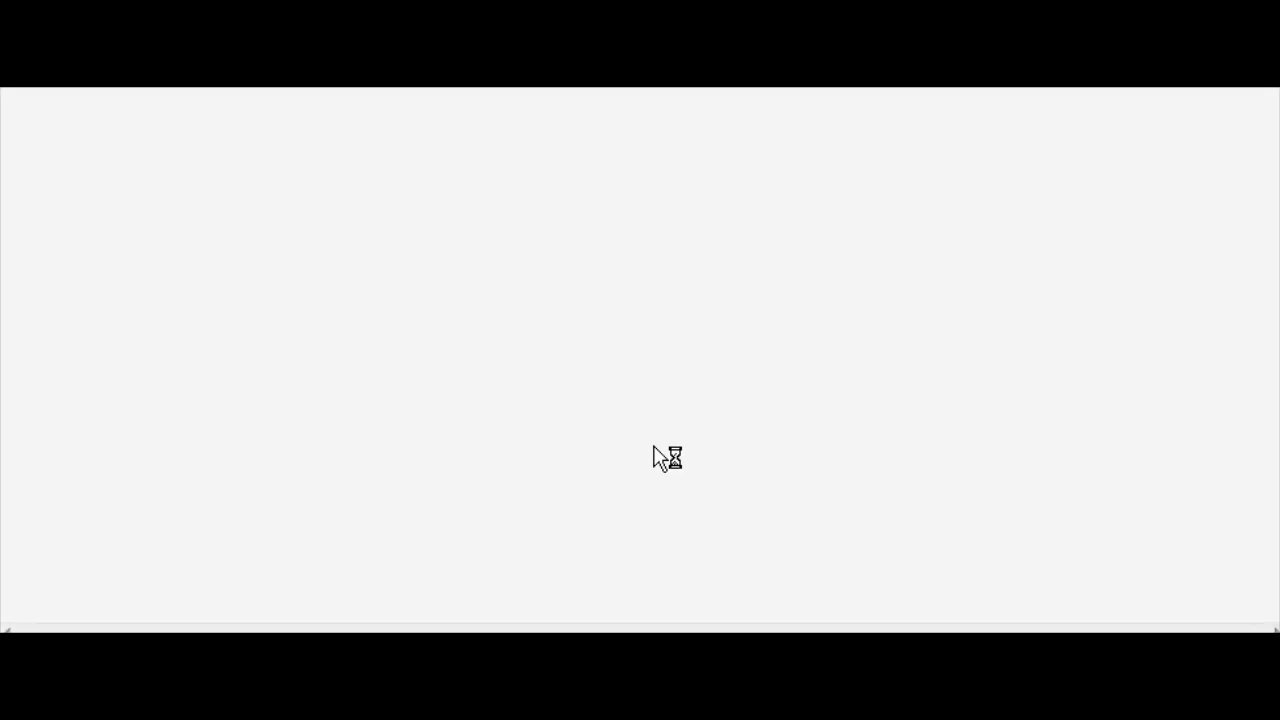
scroll(670, 403, down, 2)
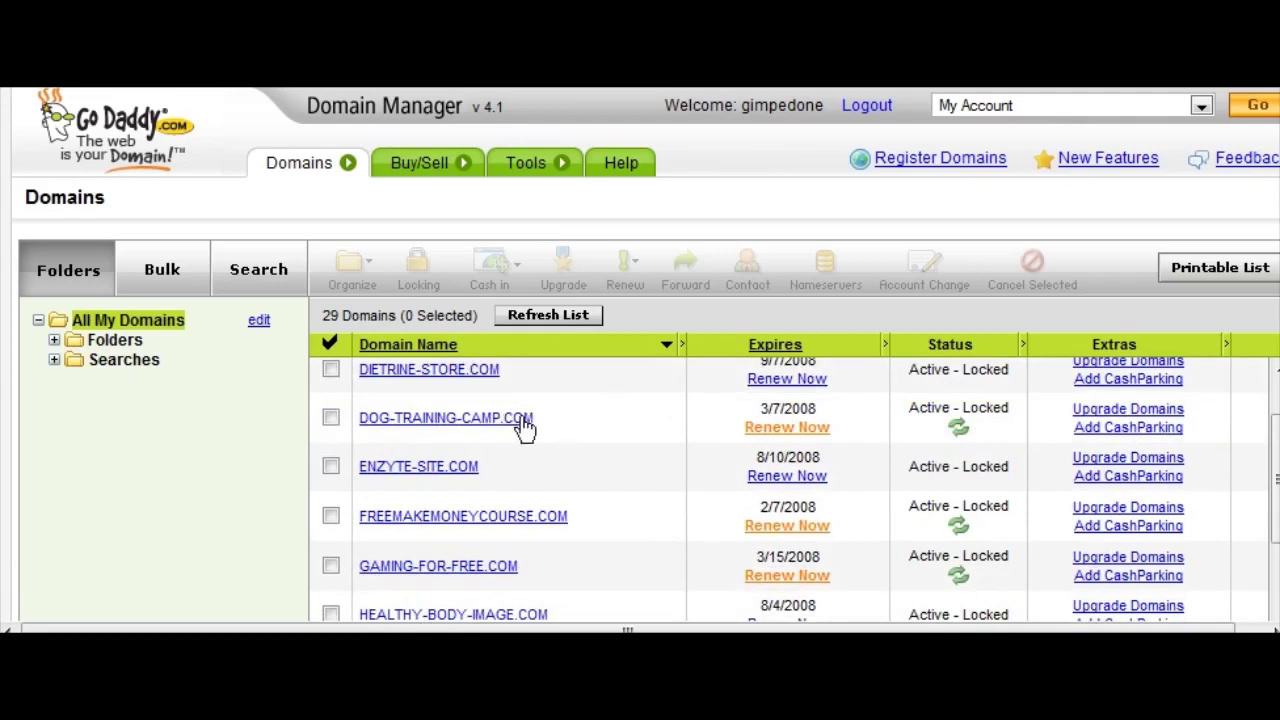
scroll(560, 445, down, 2)
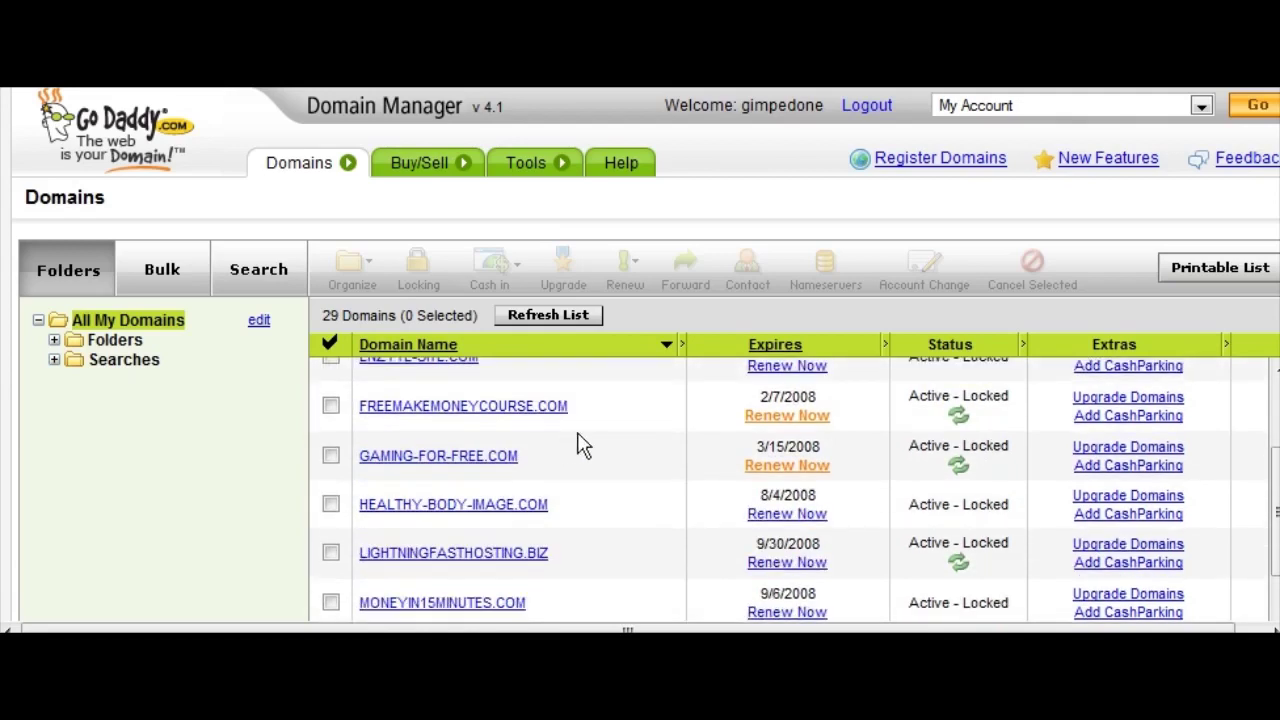
scroll(595, 440, up, 1)
Open ENZYTE-SITE.COM's details, showing nameservers NS1 and NS2.TIMSHOSTINGSERVICE.COM
click(458, 418)
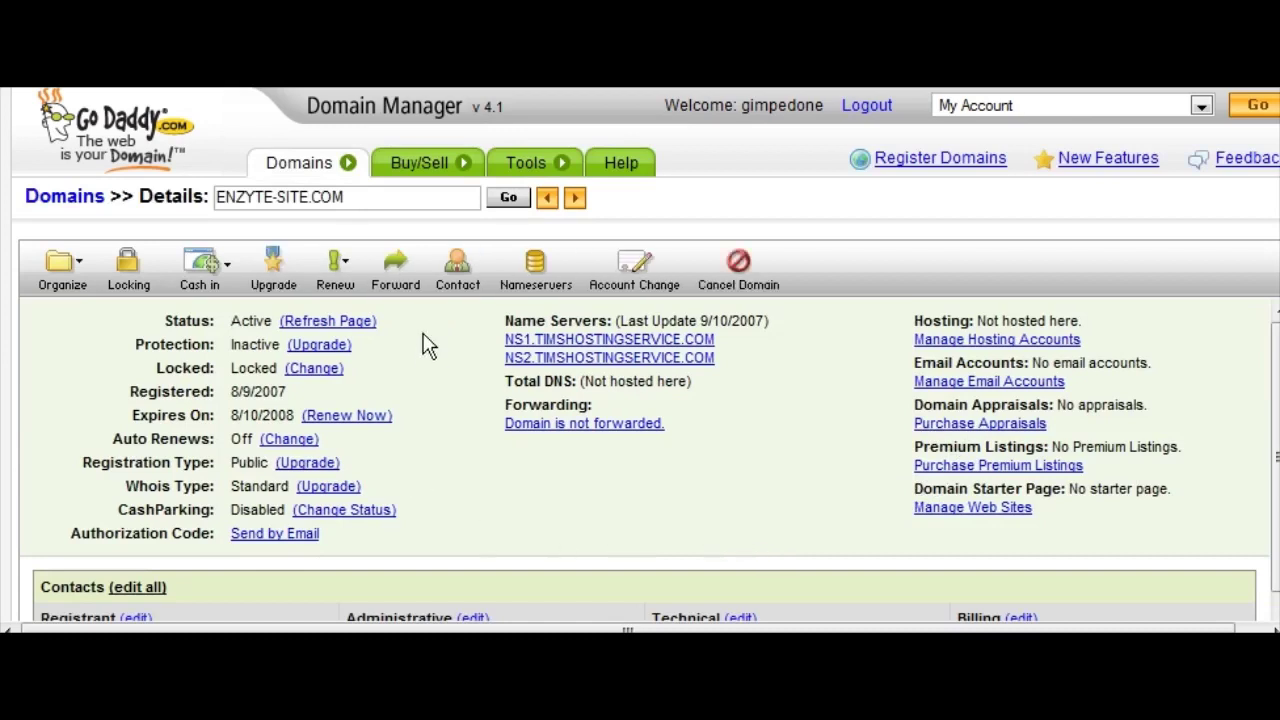
Open Set Nameservers for ENZYTE-SITE.COM, showing custom NS1 and NS2.TIMSHOSTINGSERVICE.COM
click(537, 277)
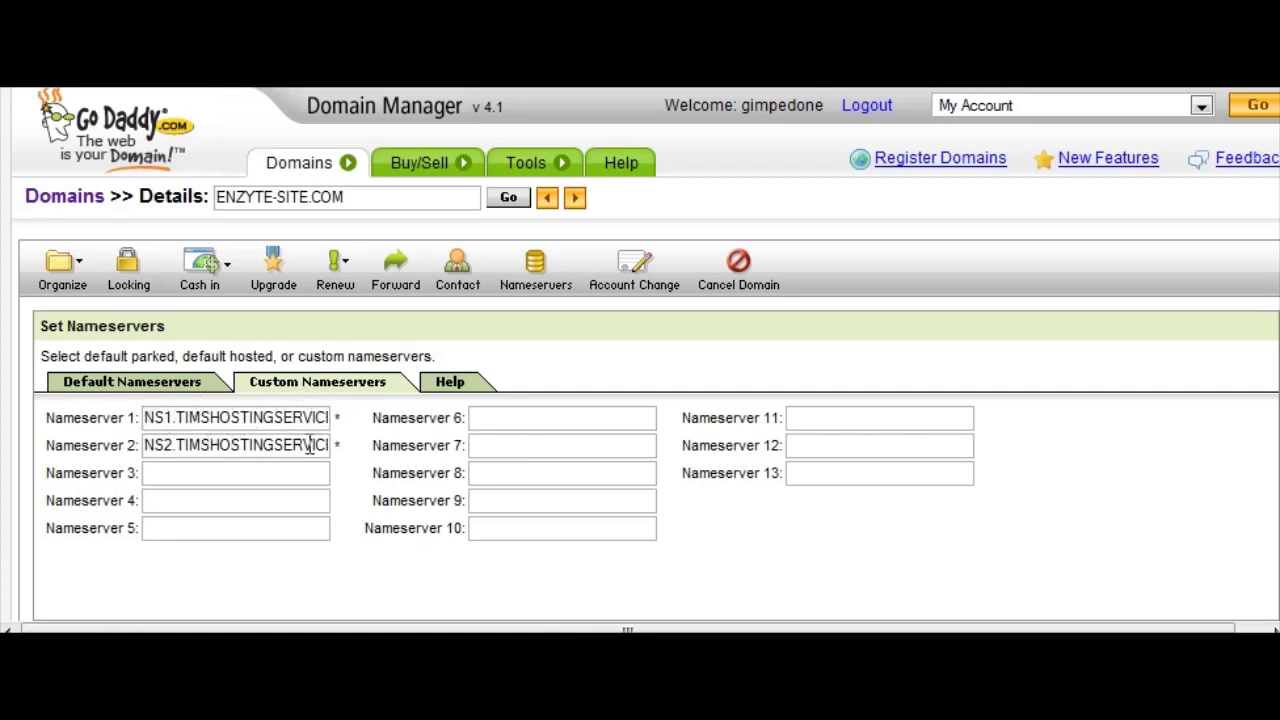
scroll(963, 503, down, 4)
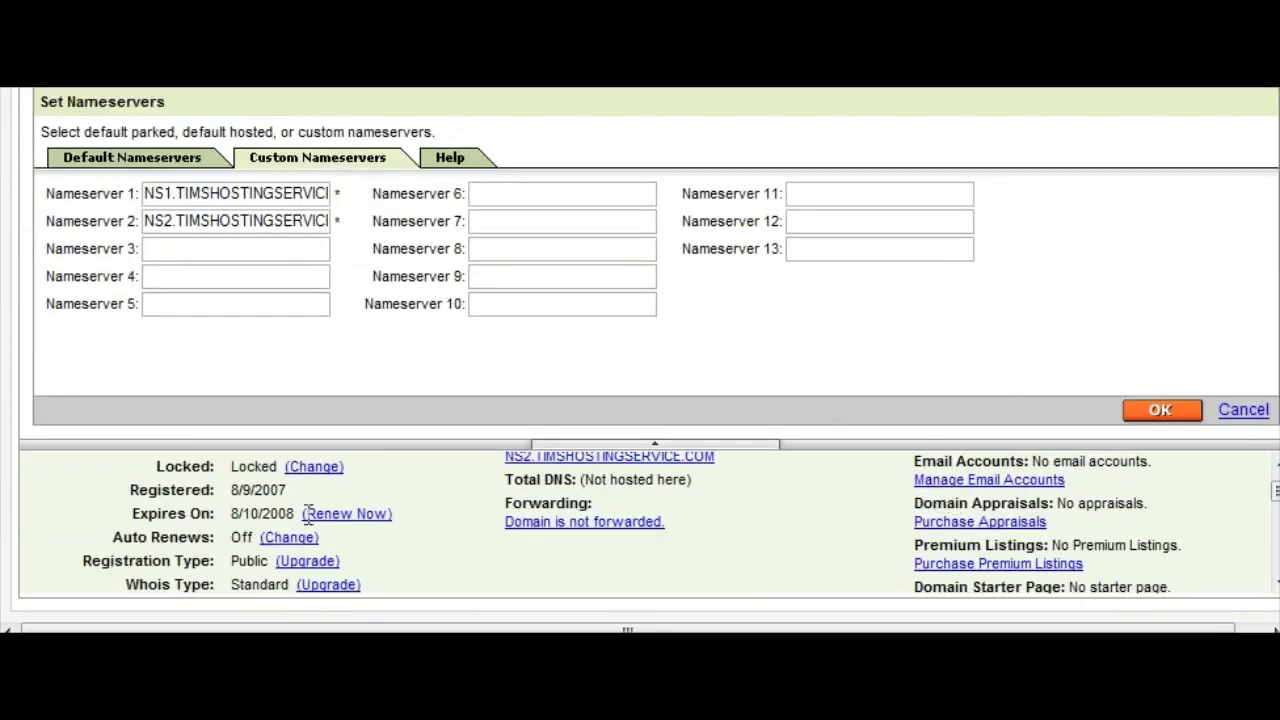
scroll(700, 430, up, 4)
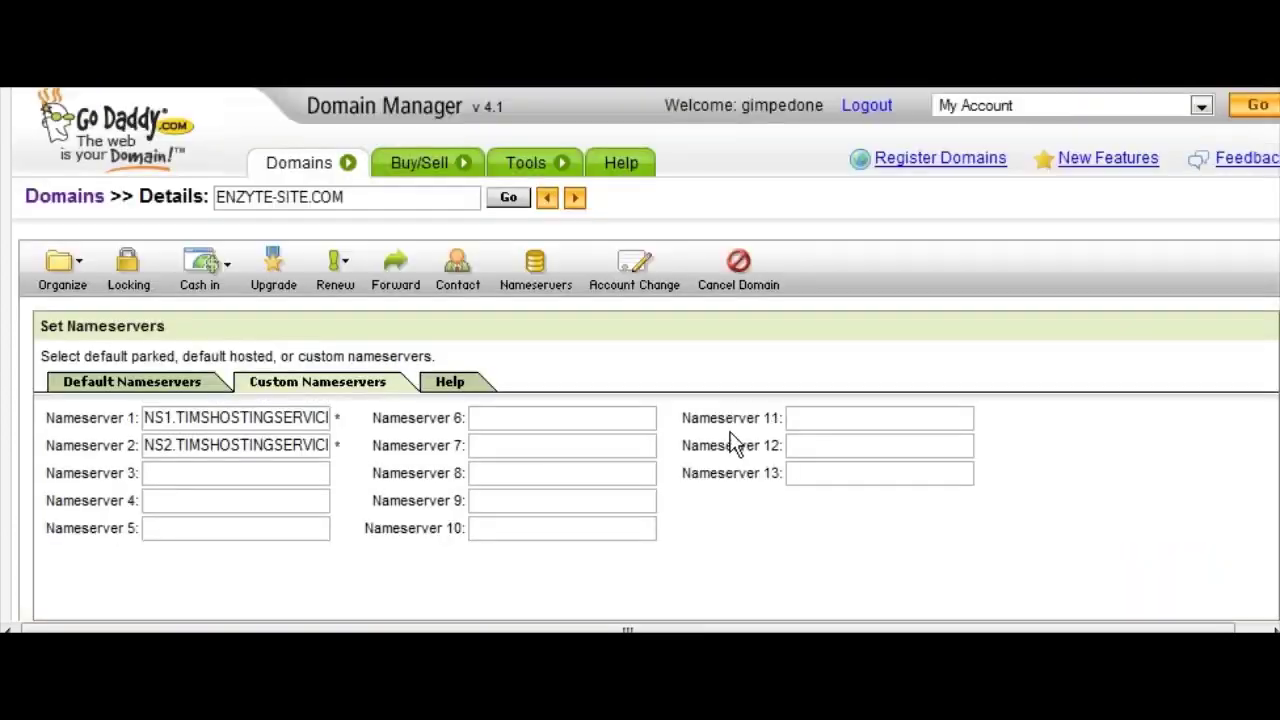